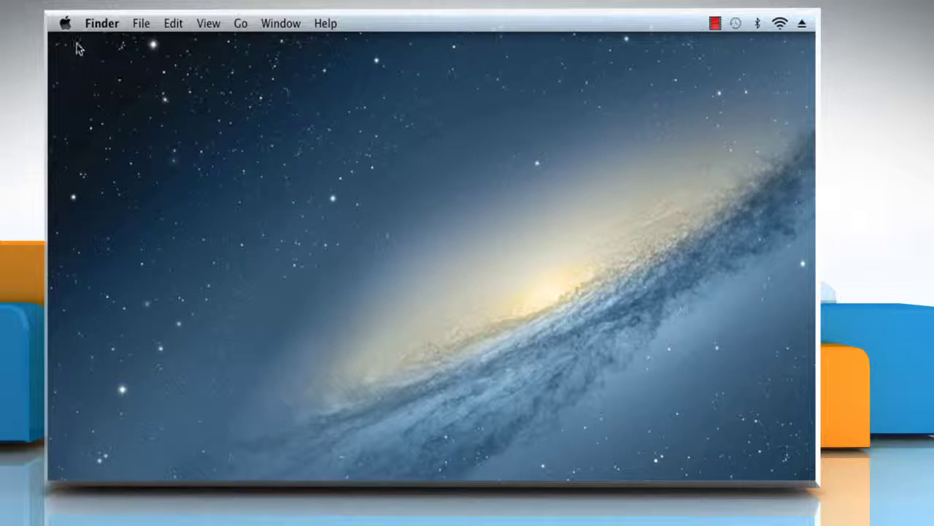
Open Users & Groups in System Preferences and unlock it with the administrator password.
click(64, 24)
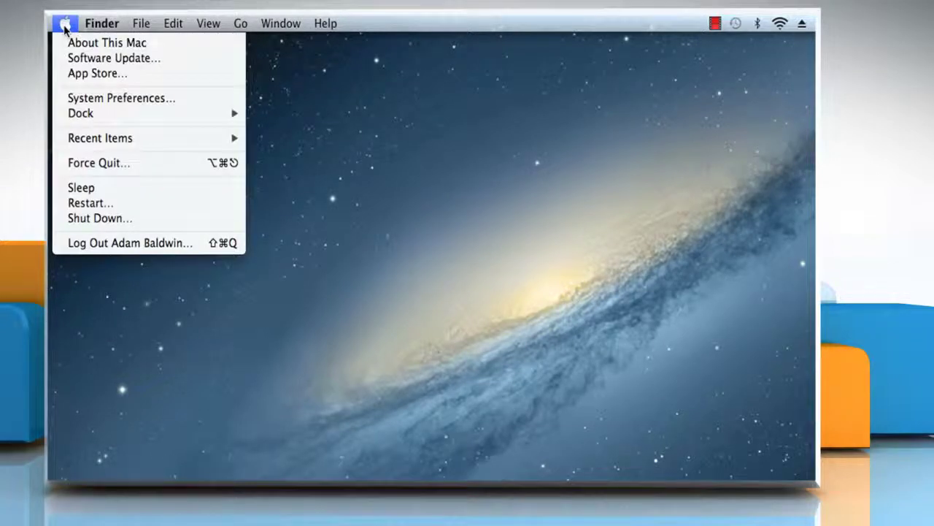
click(106, 98)
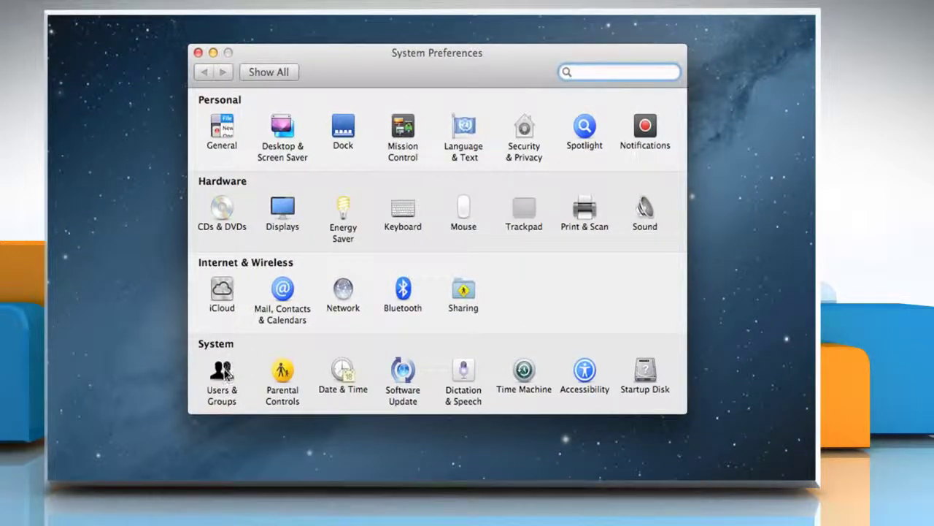
click(226, 374)
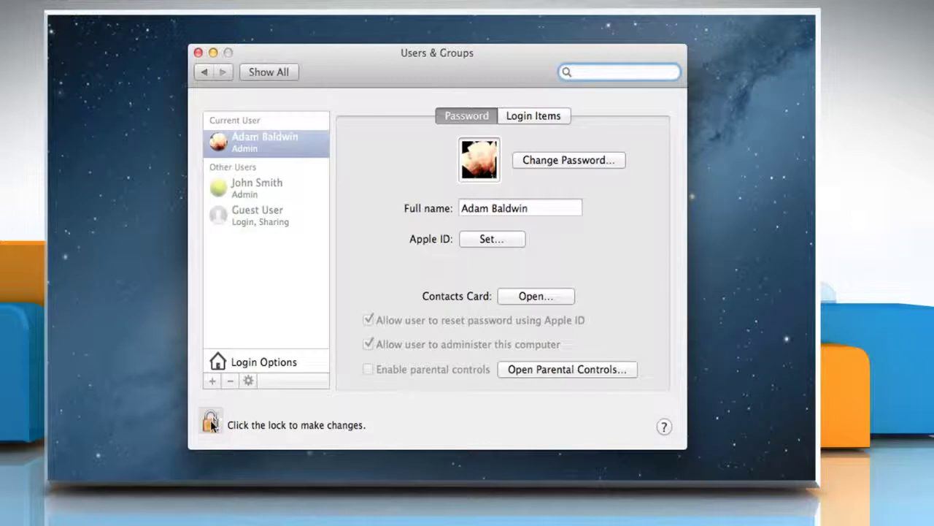
click(210, 422)
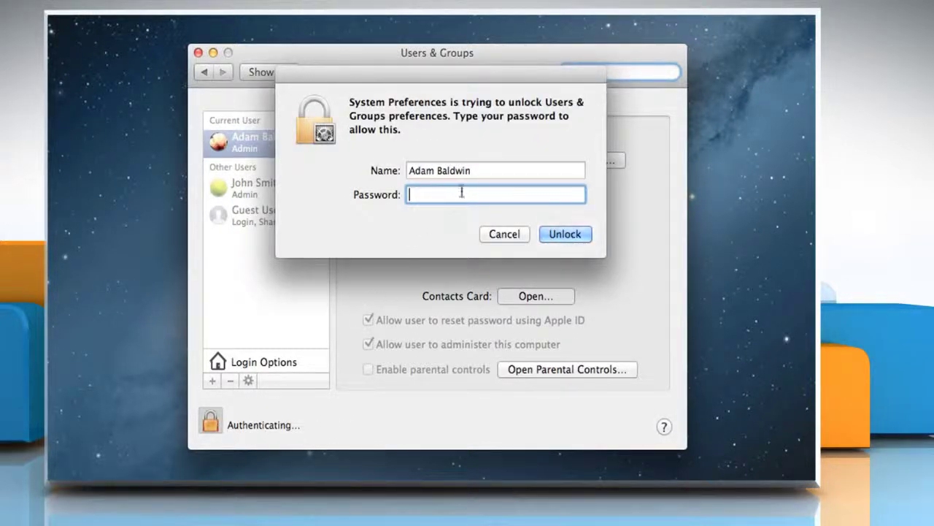
text(•)
click(559, 233)
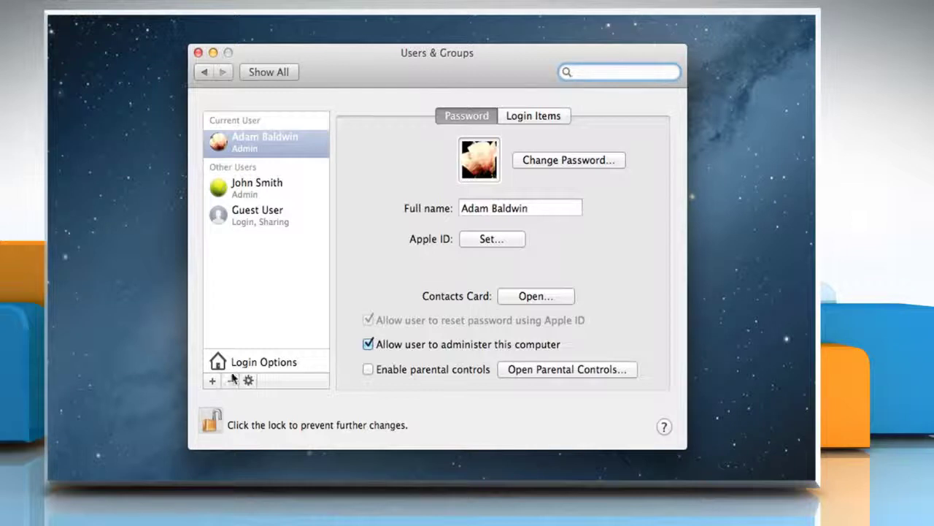
Start a new Standard account and enter the user's full name and account name.
click(211, 381)
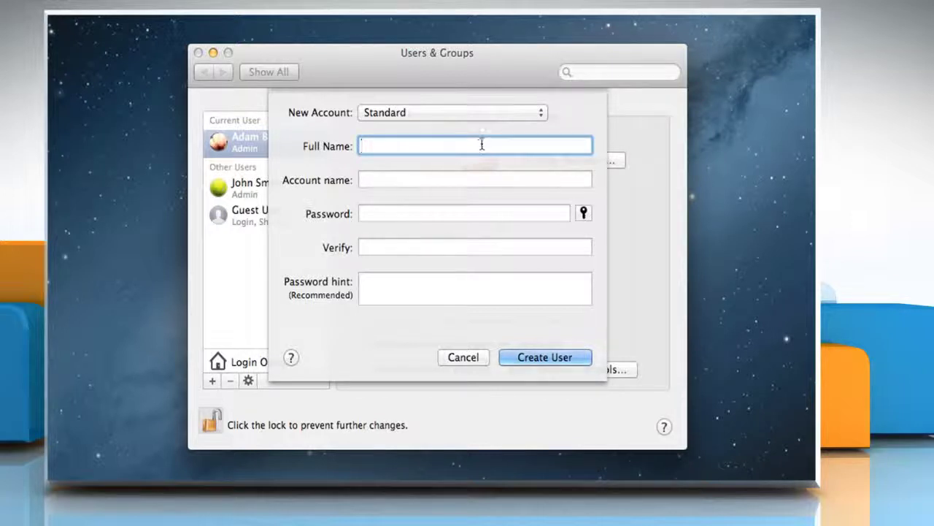
click(530, 115)
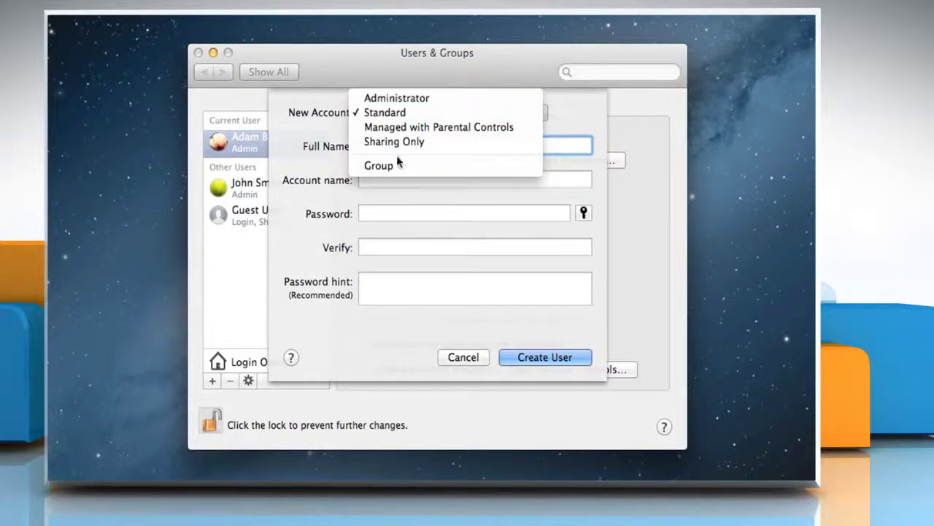
click(398, 114)
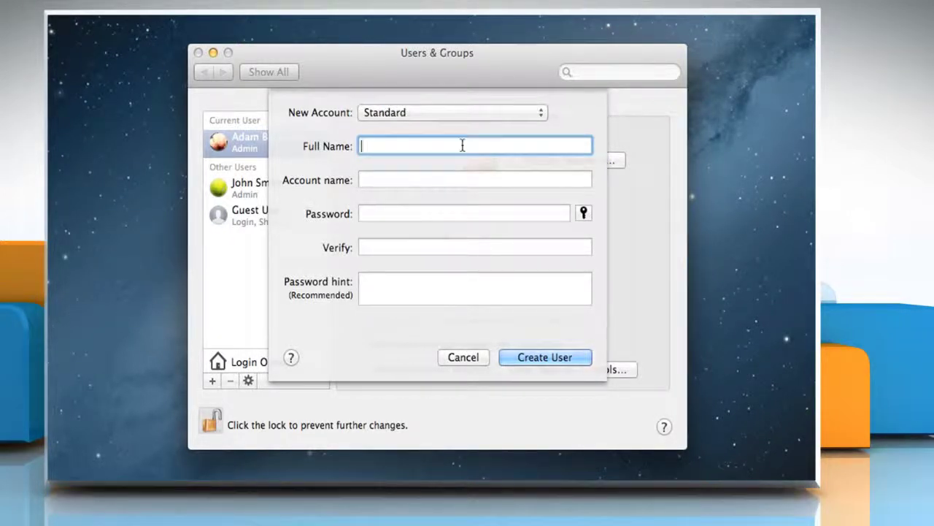
key(Tab)
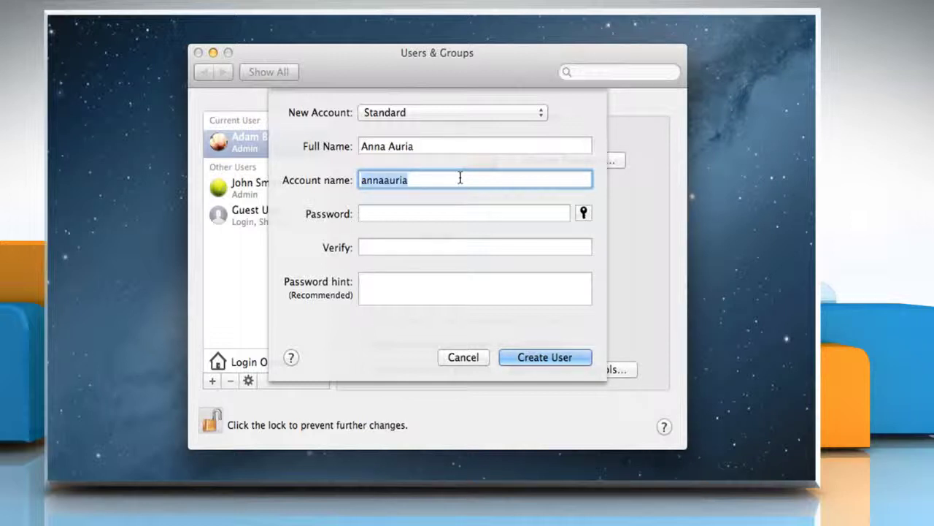
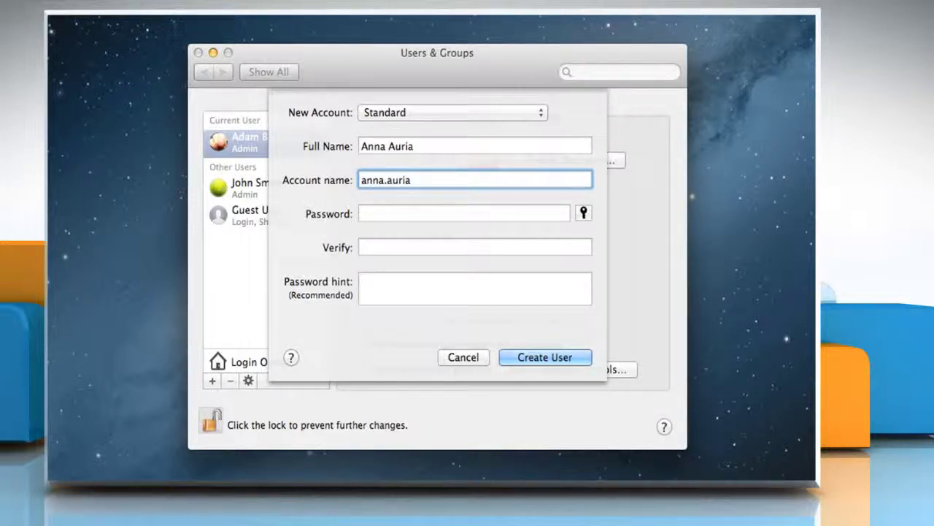
Enter and verify the account password, with 'name' as the password hint.
click(470, 212)
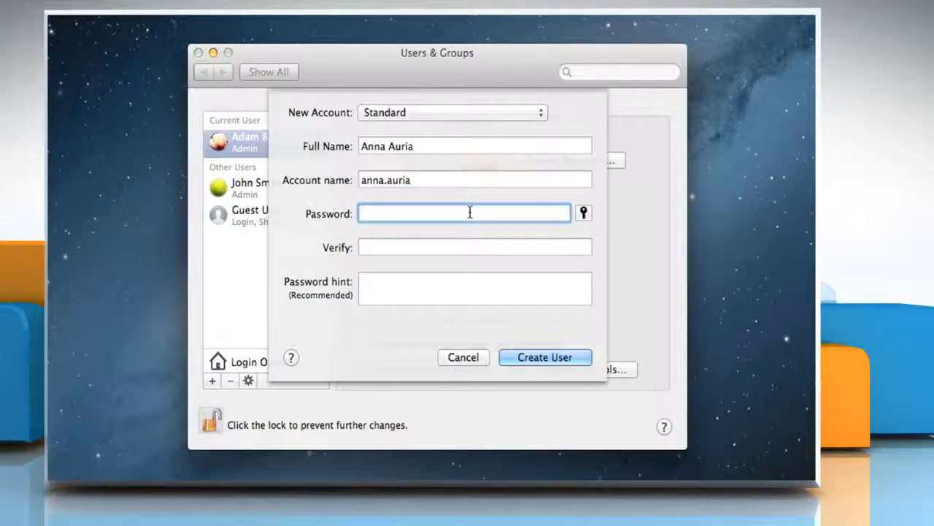
text(••••••••)
key(Tab)
text(•••••••)
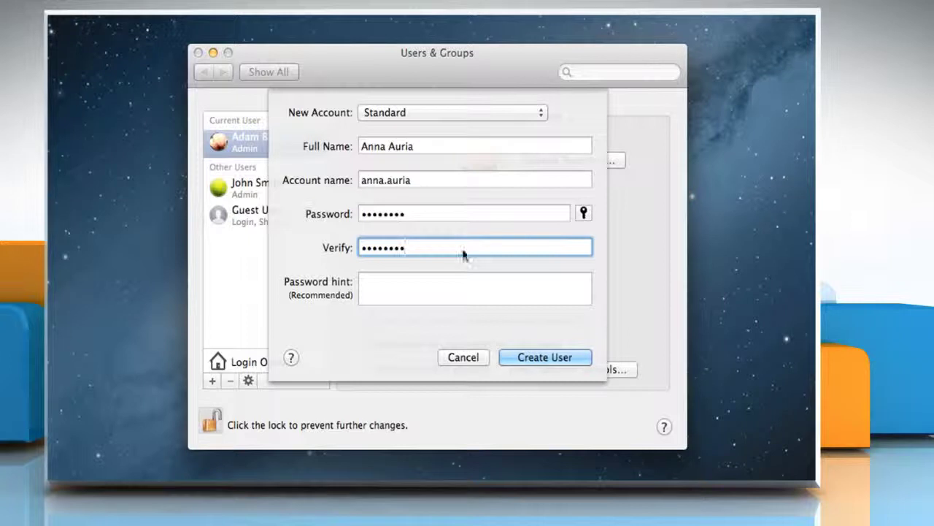
click(444, 281)
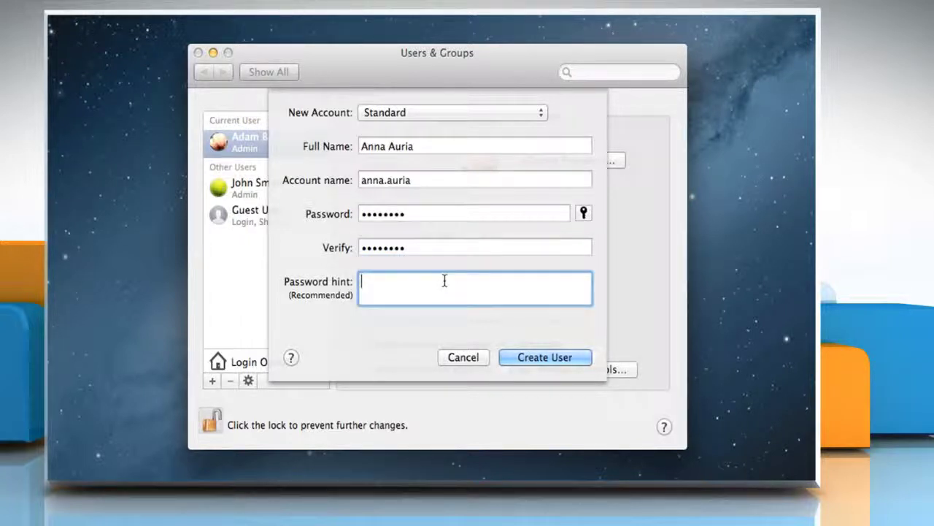
text(name)
Create the account and set parental controls: App Store apps up to 12+, Simple Finder.
click(532, 361)
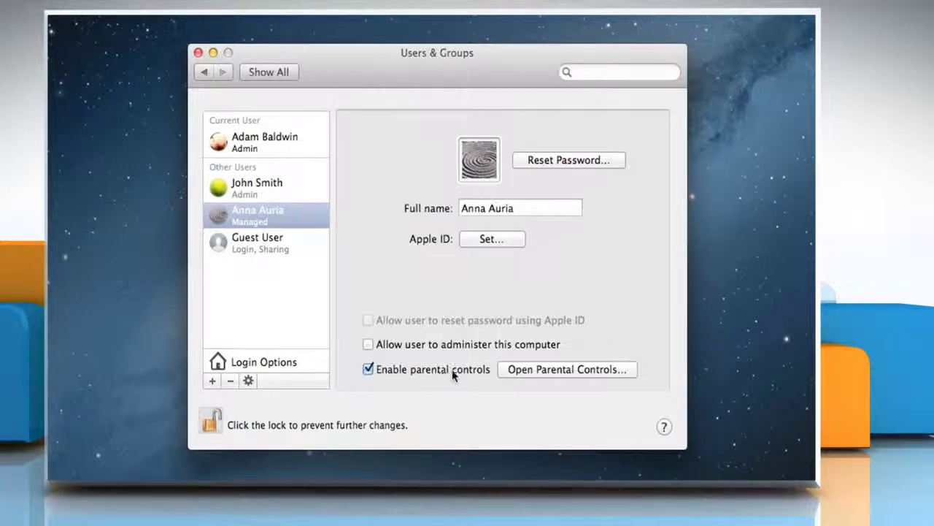
click(554, 369)
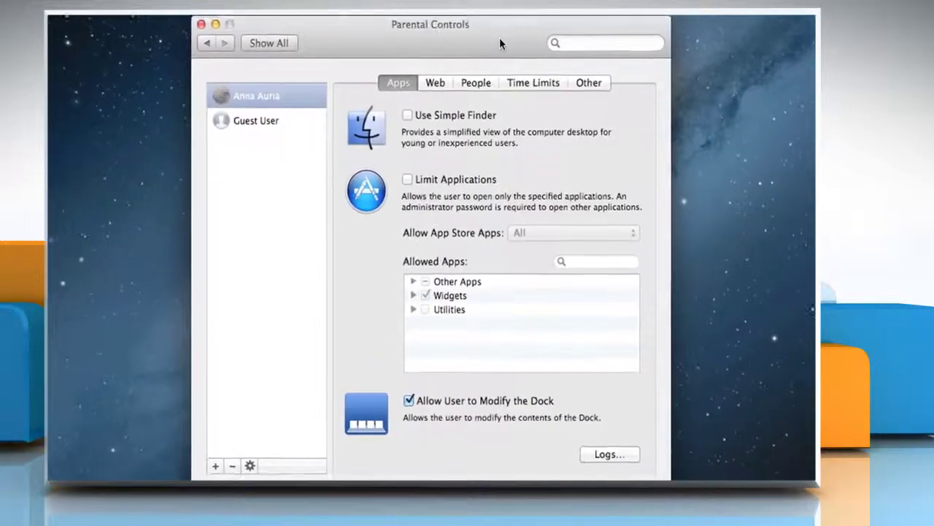
click(407, 180)
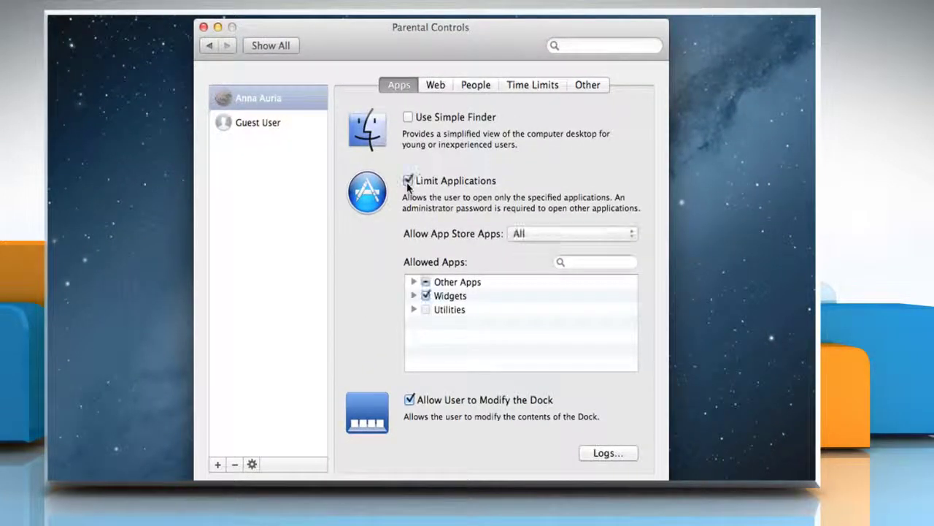
click(533, 240)
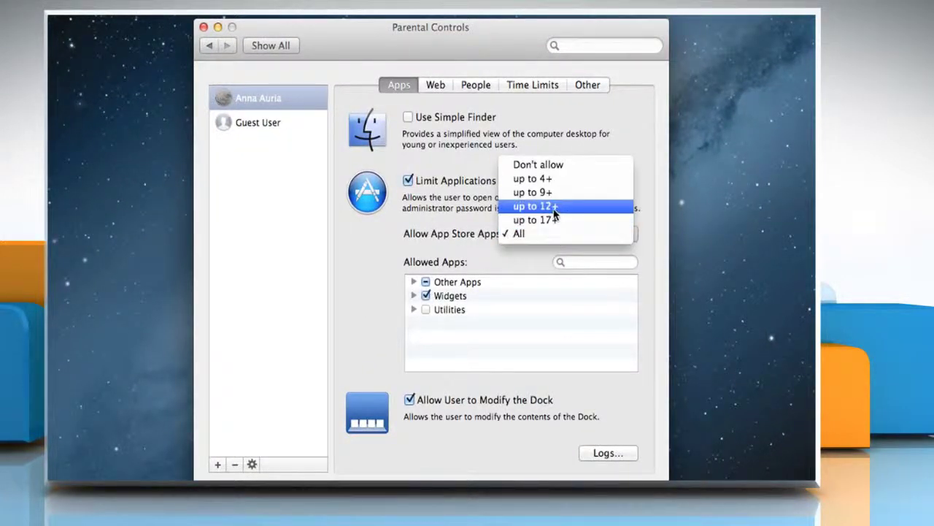
click(556, 208)
click(408, 117)
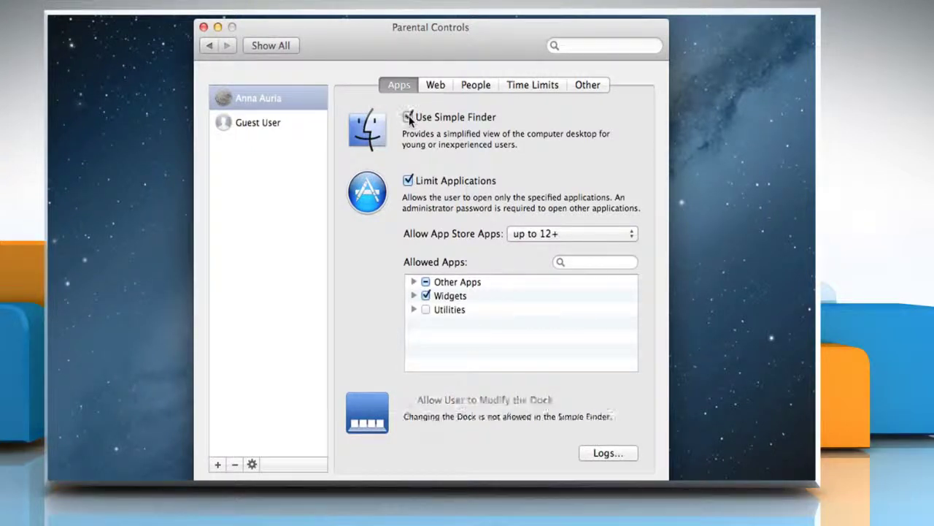
click(207, 46)
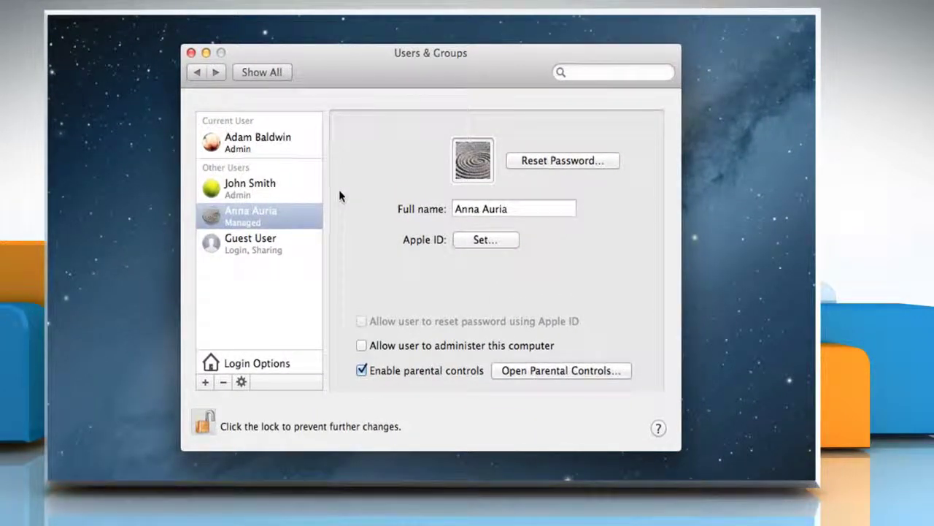
Create the group 'My Group' with the managed user and the other admin as members.
click(205, 382)
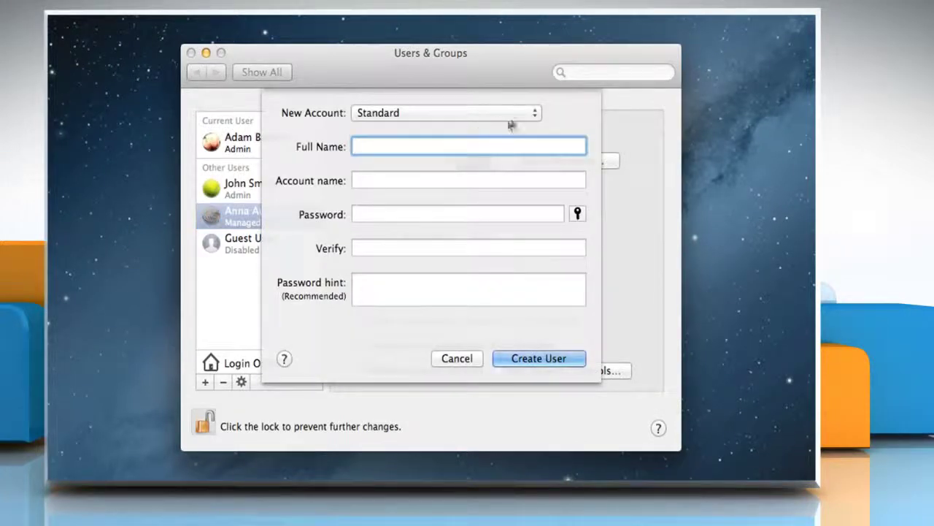
click(532, 114)
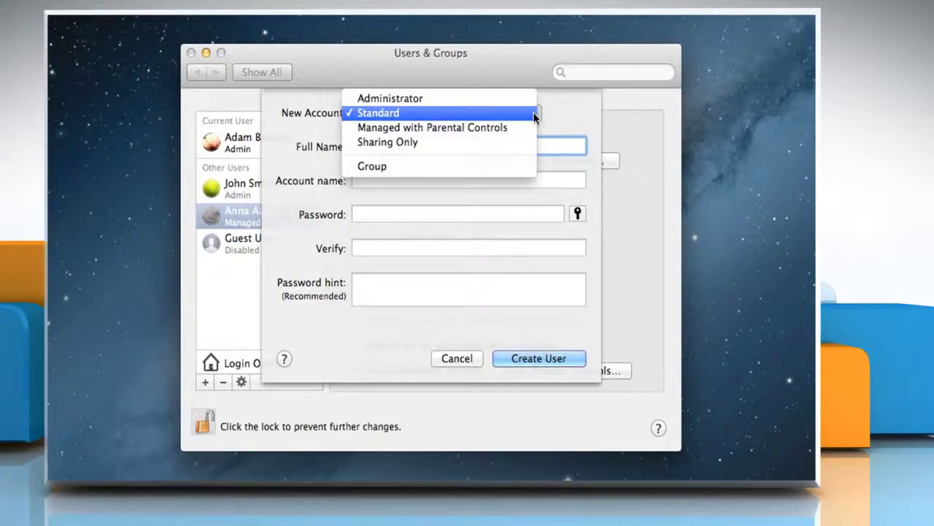
click(396, 167)
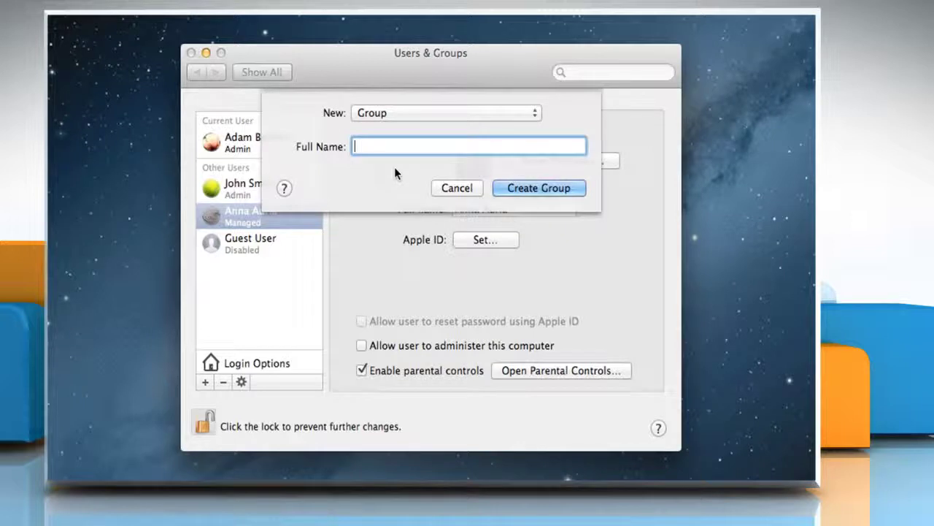
text(My Group)
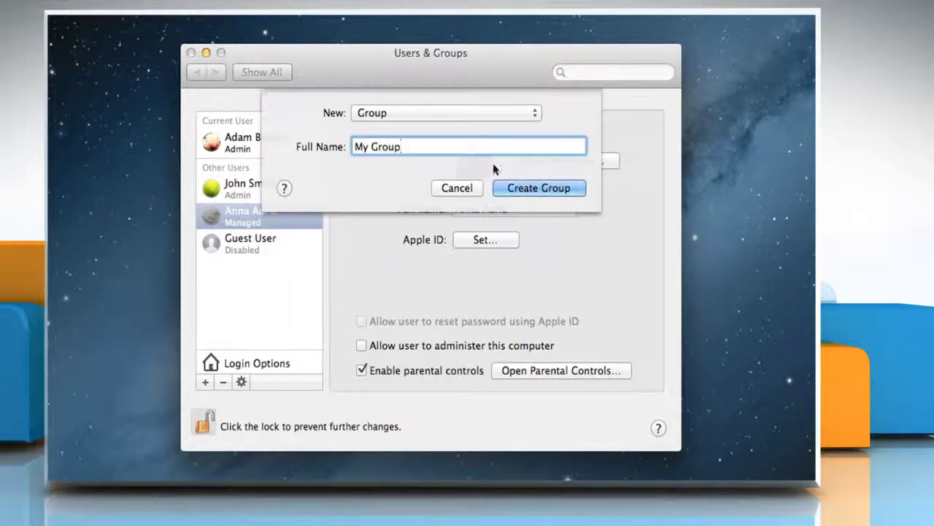
click(540, 187)
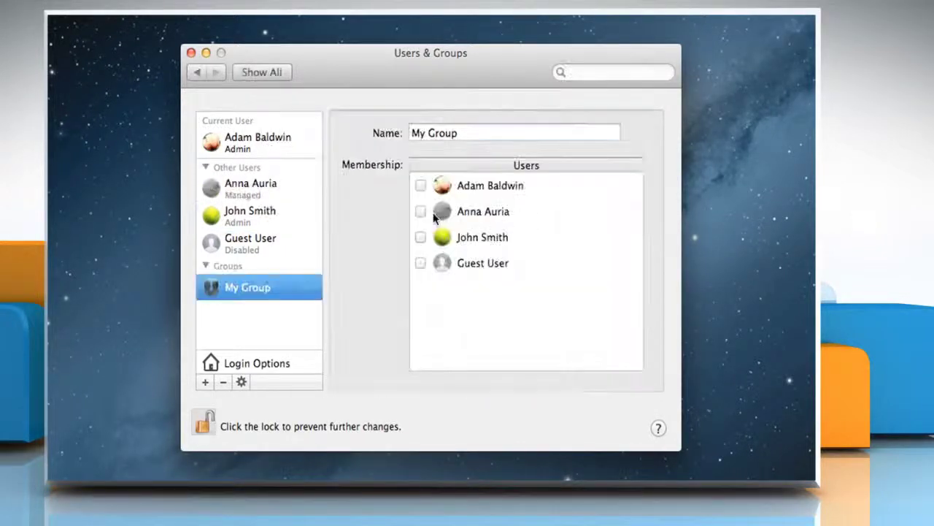
click(421, 212)
click(421, 238)
In Login Options, check the Automatic login setting and keep it Off.
click(255, 365)
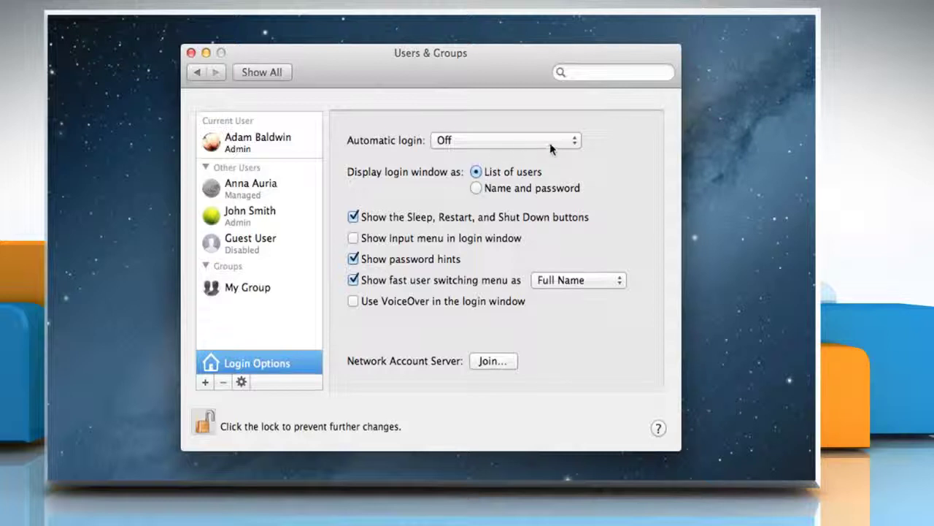
click(574, 144)
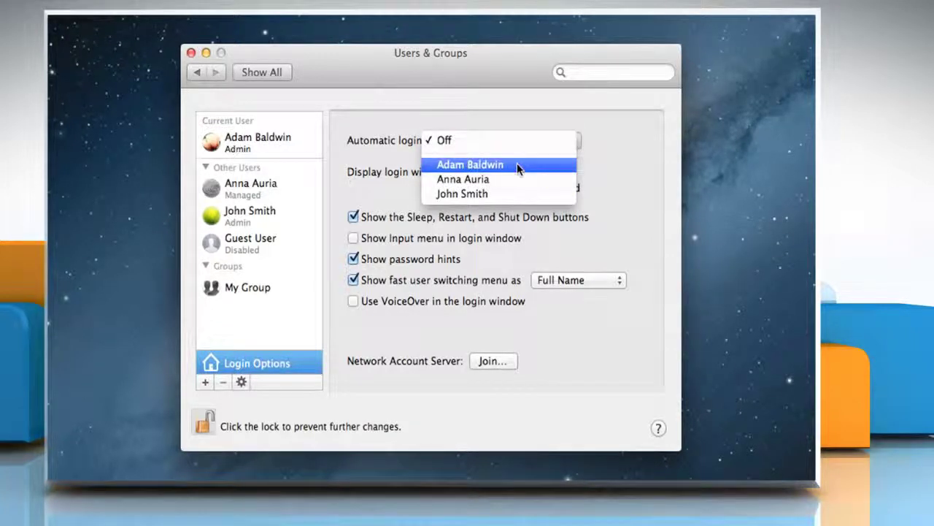
click(459, 141)
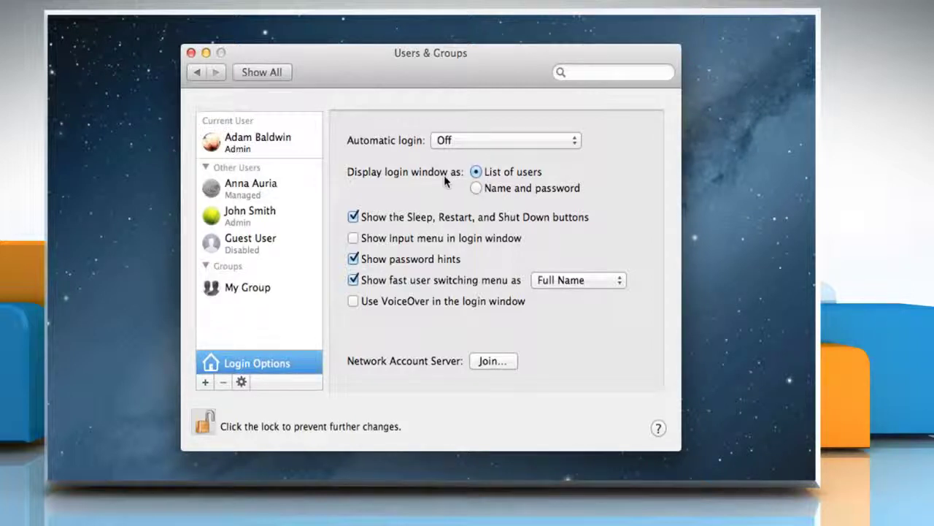
Allow the managed user to administer this computer and confirm the change to Admin.
click(241, 192)
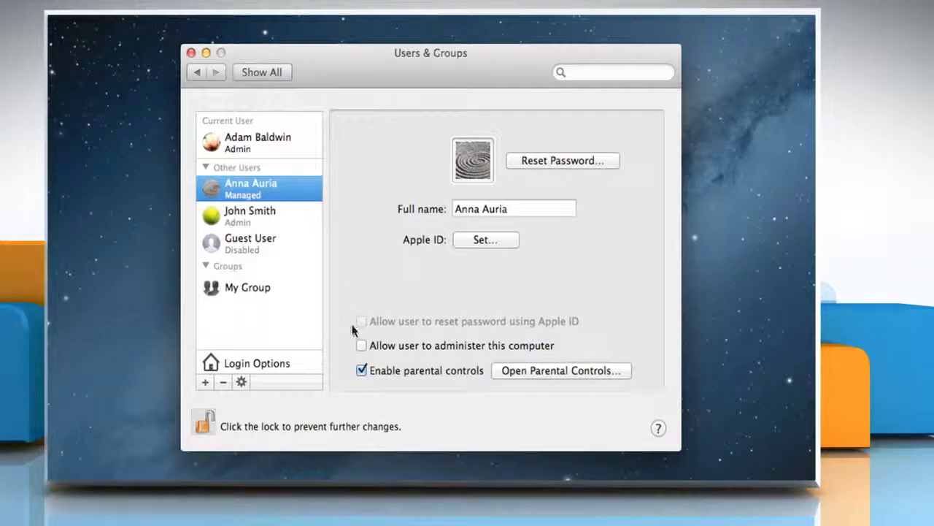
click(361, 344)
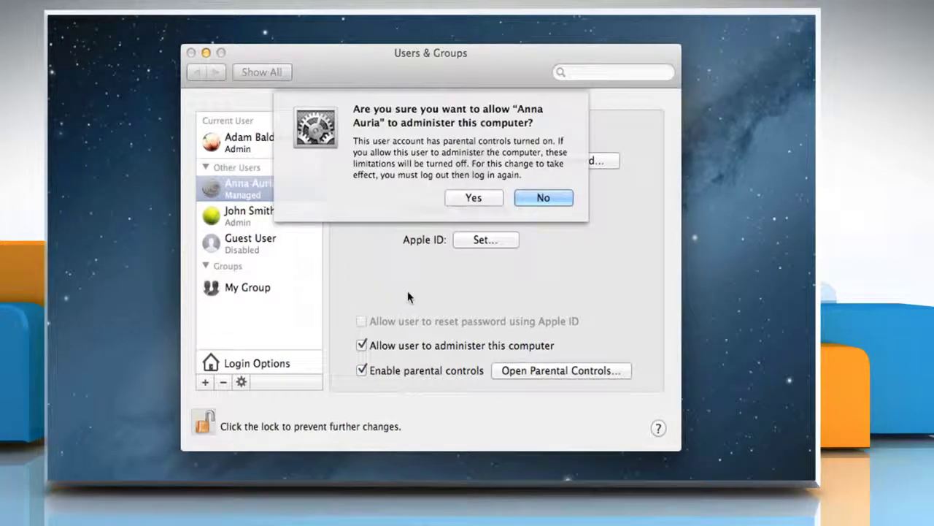
click(472, 198)
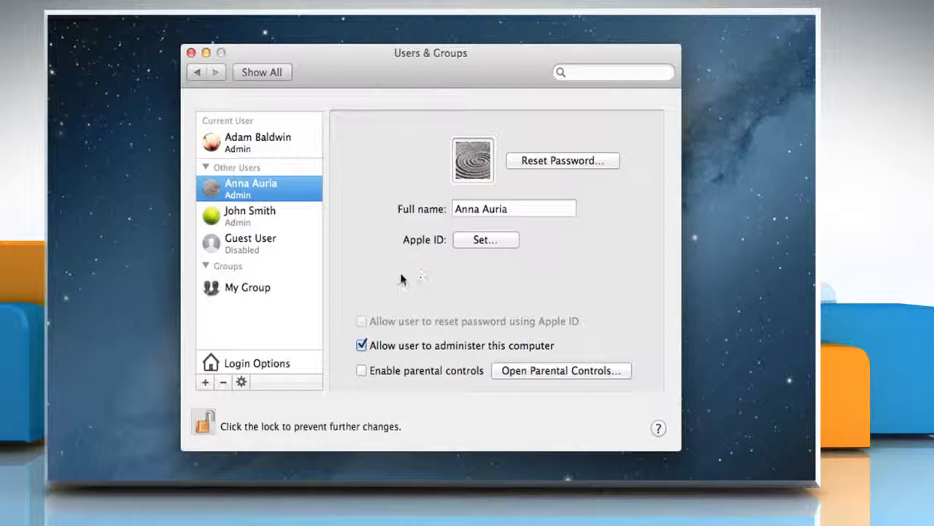
Let the Guest User log in and connect to shared folders.
click(256, 250)
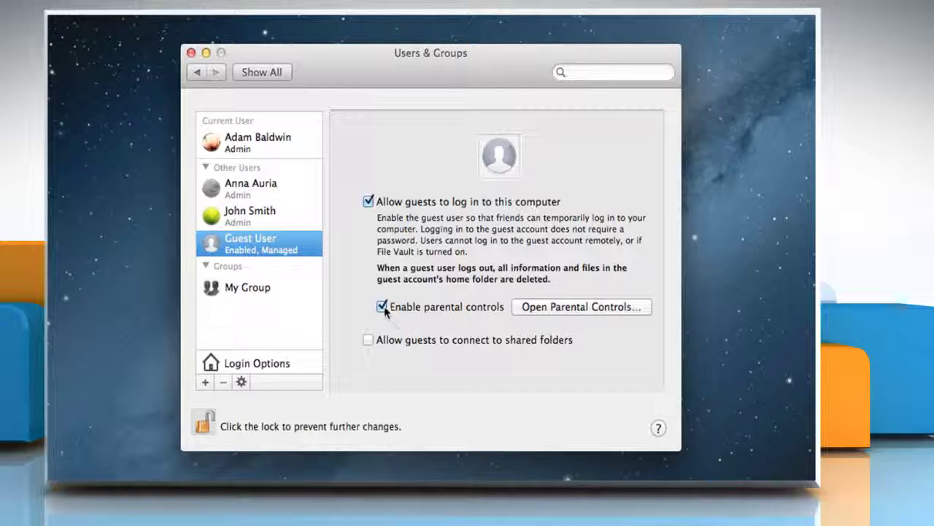
click(368, 341)
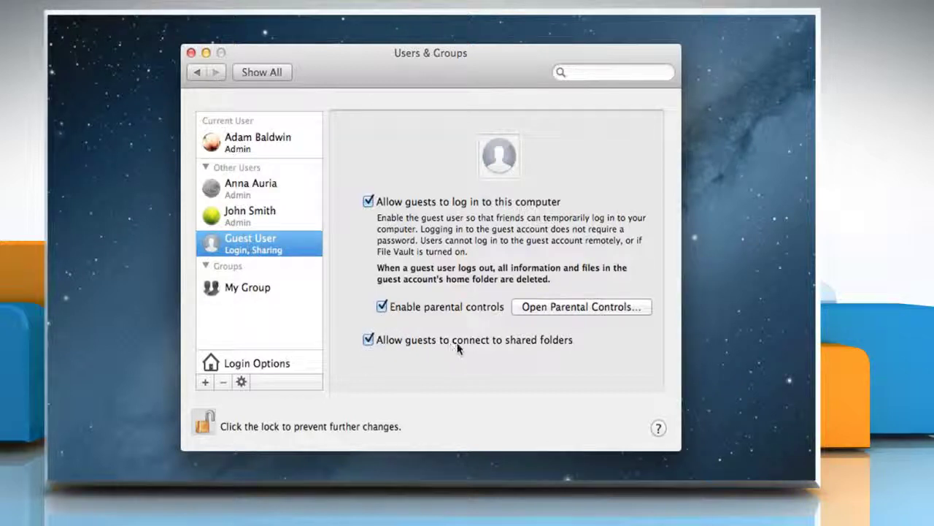